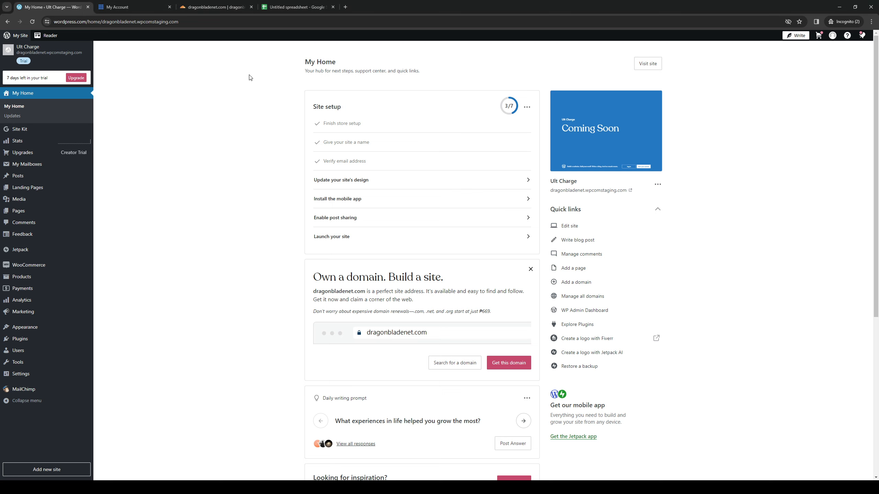
Switch to the untitled Google Sheets spreadsheet and enter "test" in cells A1 and A2.
click(297, 11)
click(184, 171)
click(124, 105)
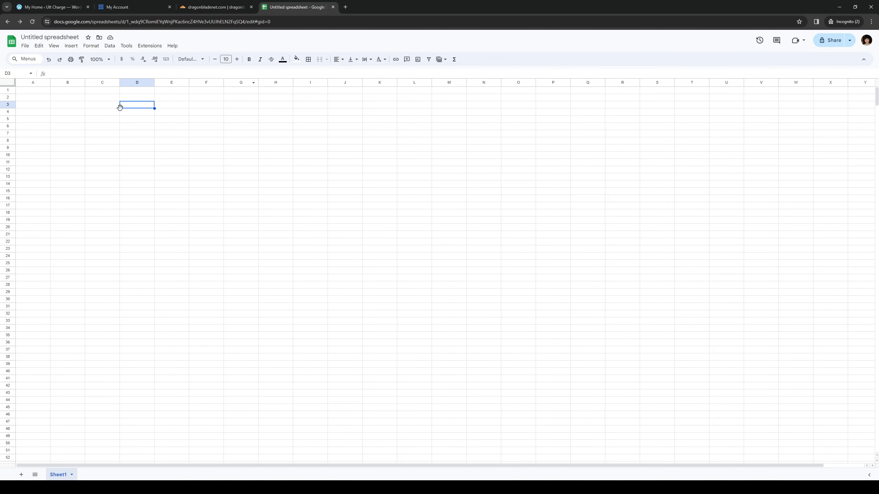
click(36, 91)
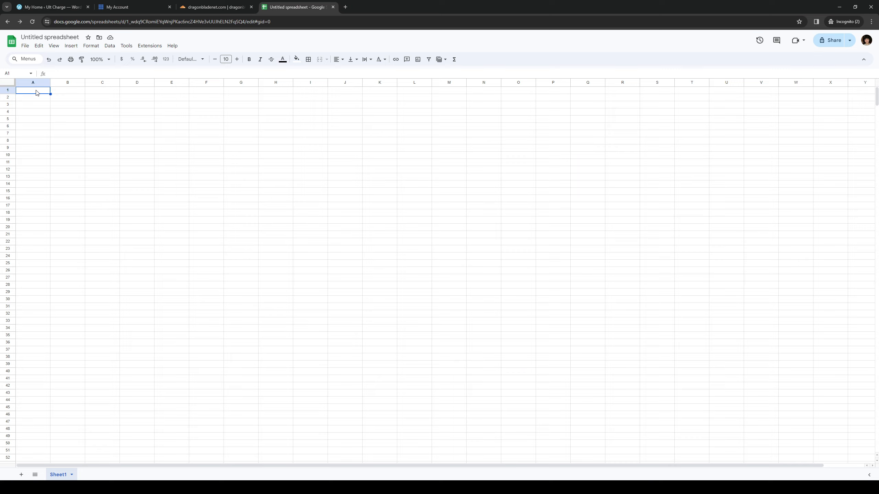
text(test)
key(Return)
text(test)
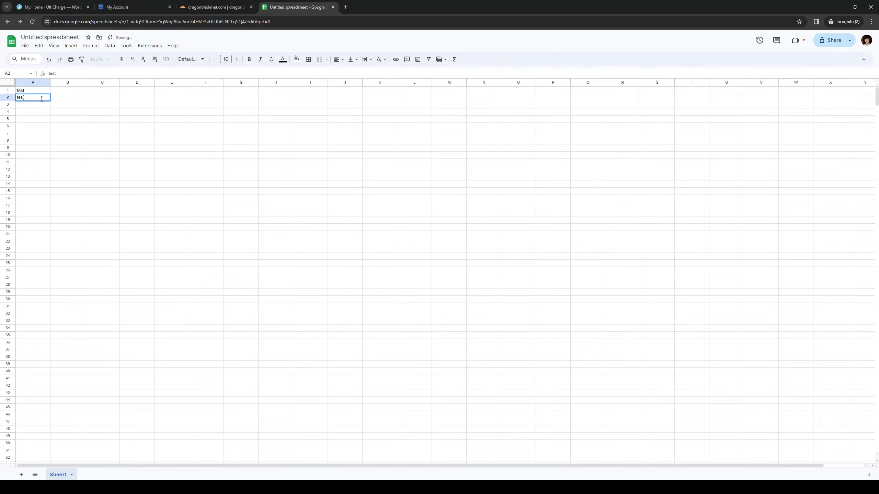
click(87, 123)
click(38, 107)
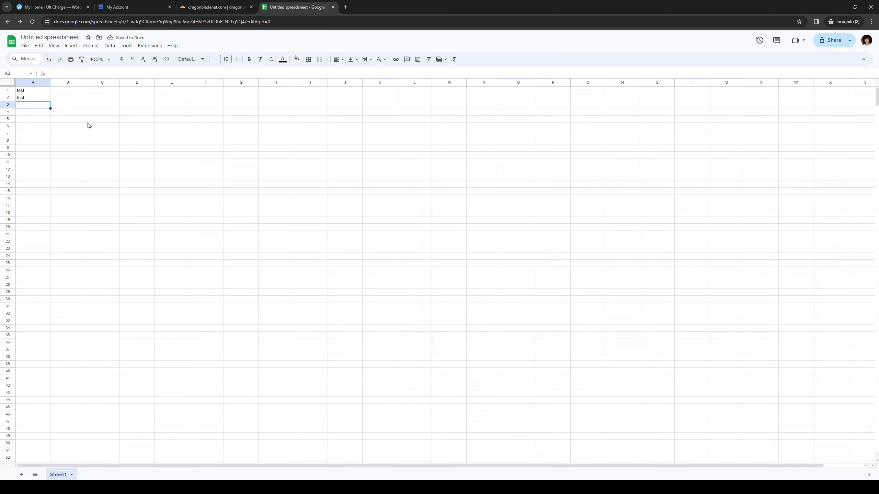
Enter "test" in cells B1 and B2.
click(63, 91)
text(test)
key(Return)
text(test)
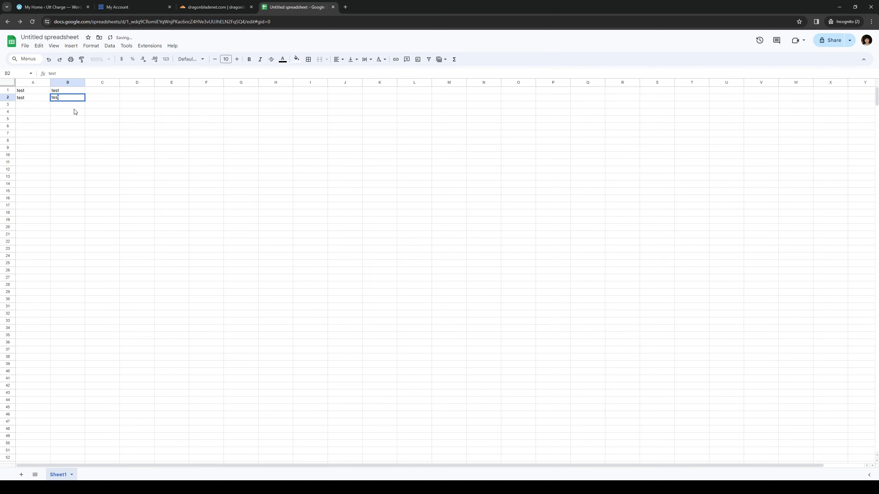
click(134, 120)
click(238, 191)
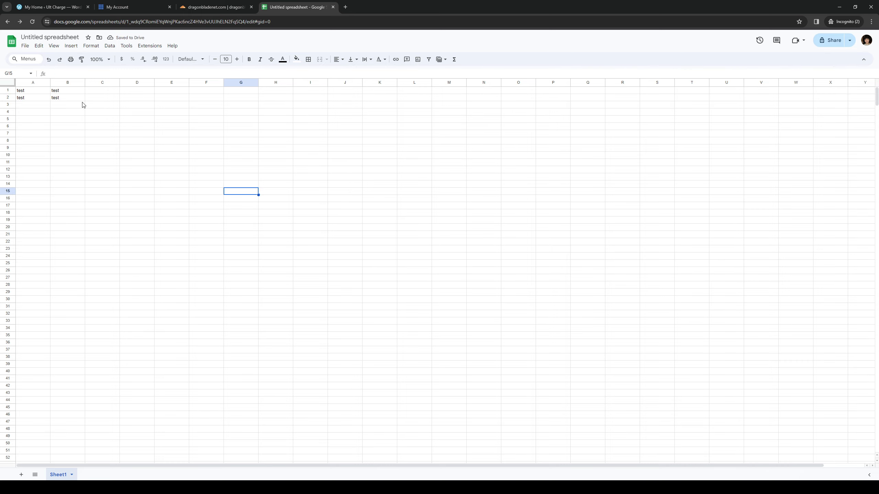
Open the spreadsheet's Publish to the web settings and expand the published content and settings section.
click(30, 47)
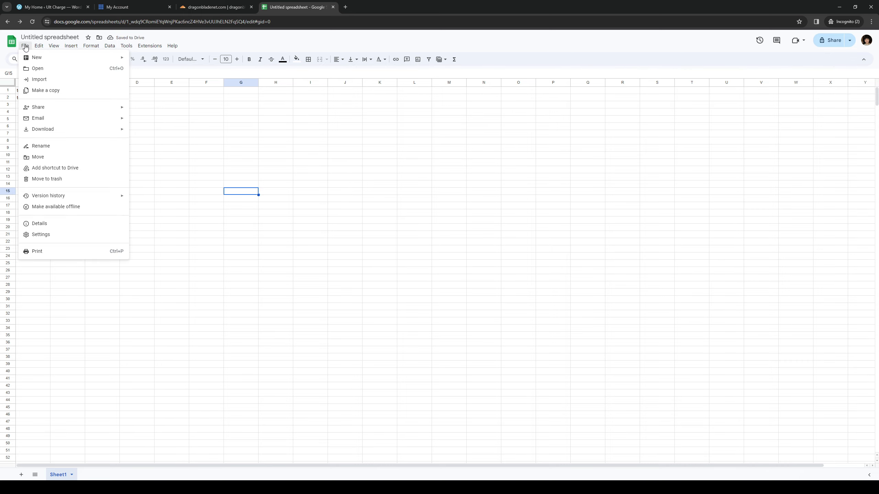
mouse_move(51, 62)
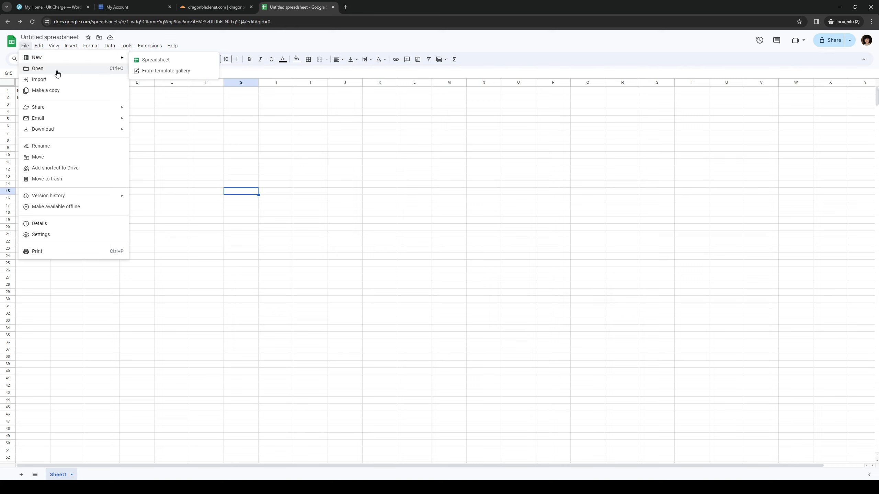
mouse_move(94, 111)
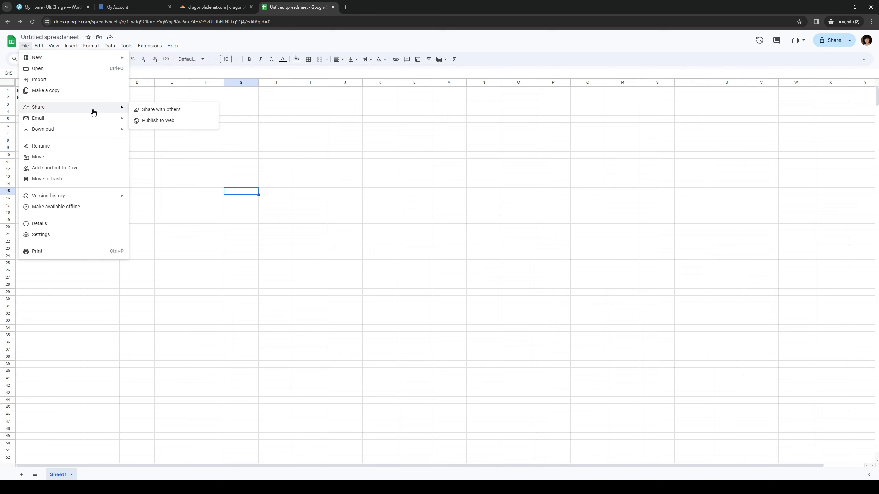
click(173, 121)
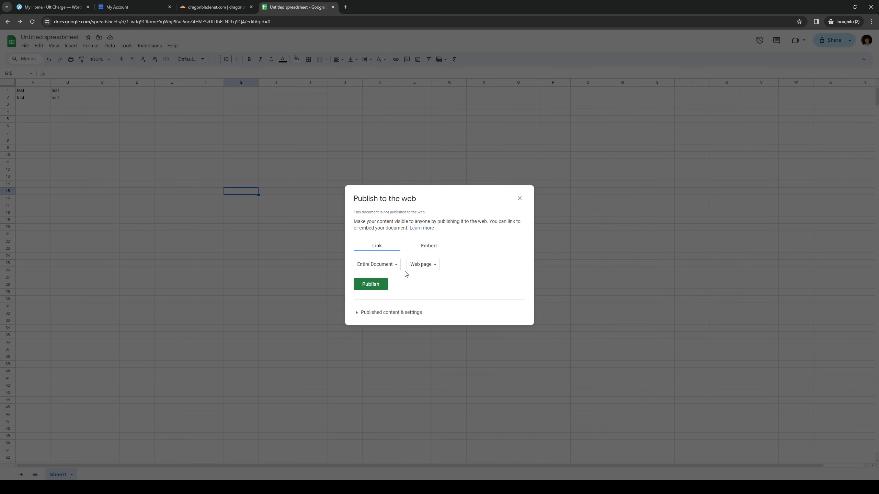
click(428, 250)
click(383, 316)
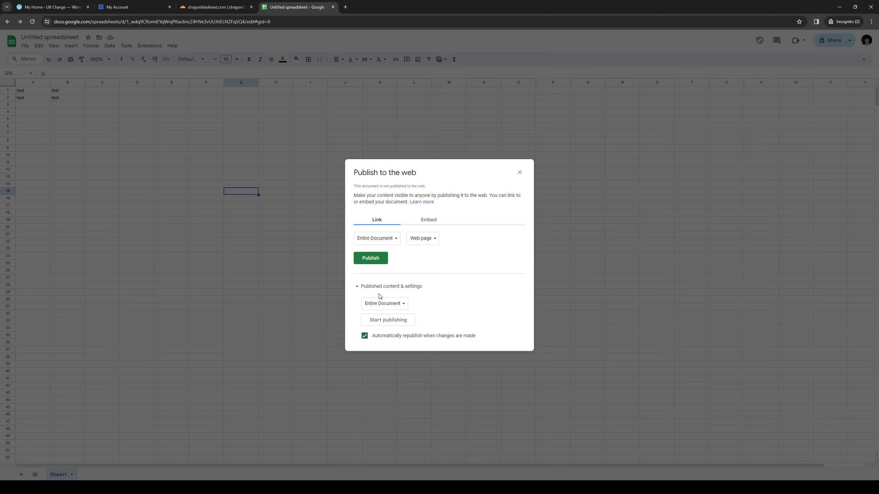
Review the format and content choices, keep Entire Document as Web page, and publish the spreadsheet to the web.
click(414, 241)
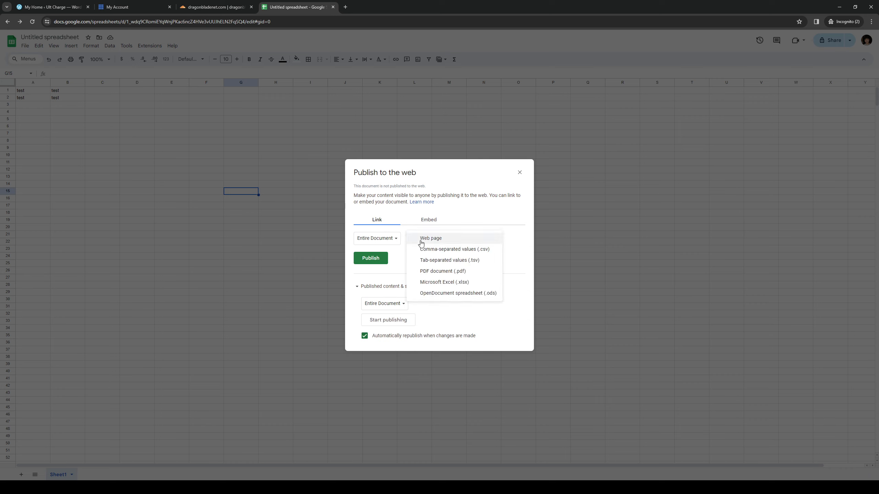
click(476, 224)
click(380, 241)
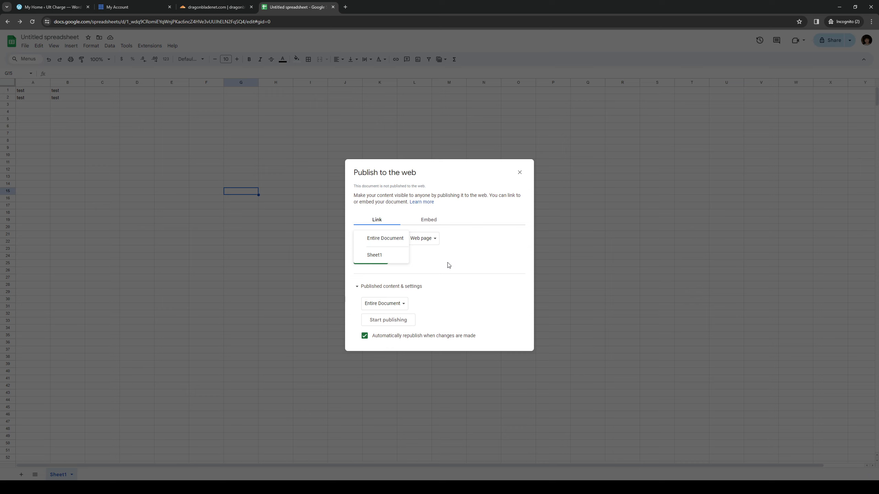
click(474, 259)
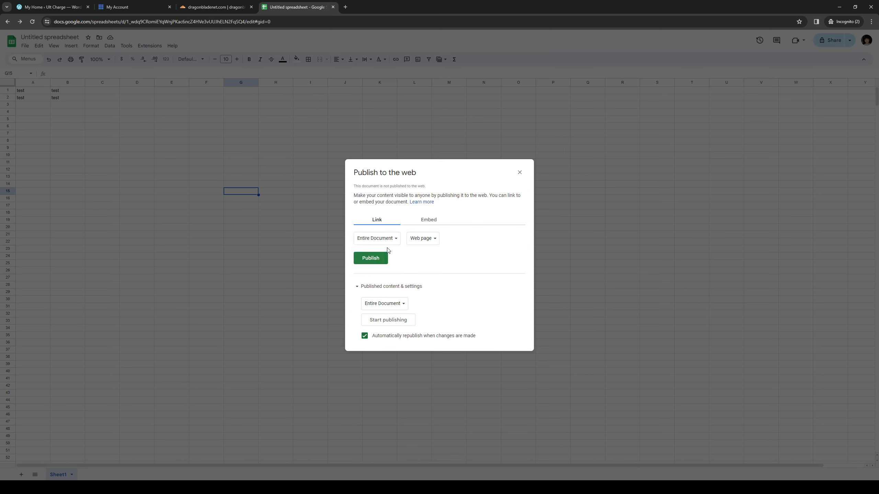
click(370, 258)
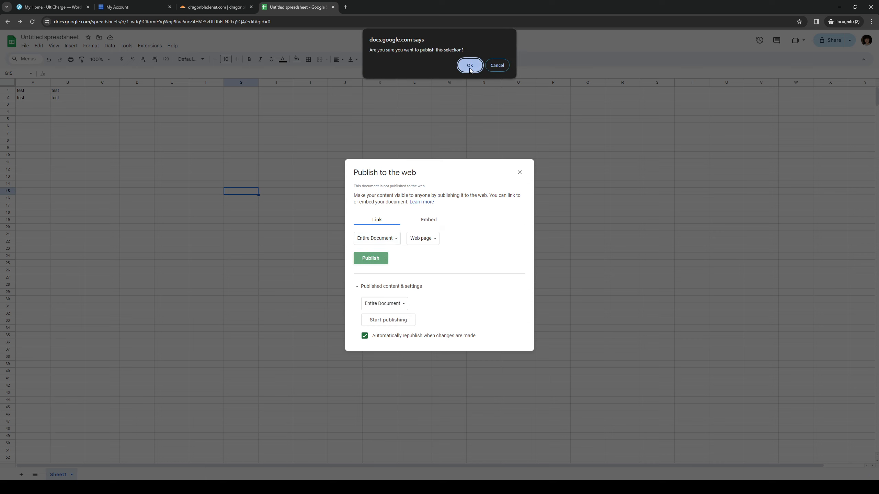
click(470, 66)
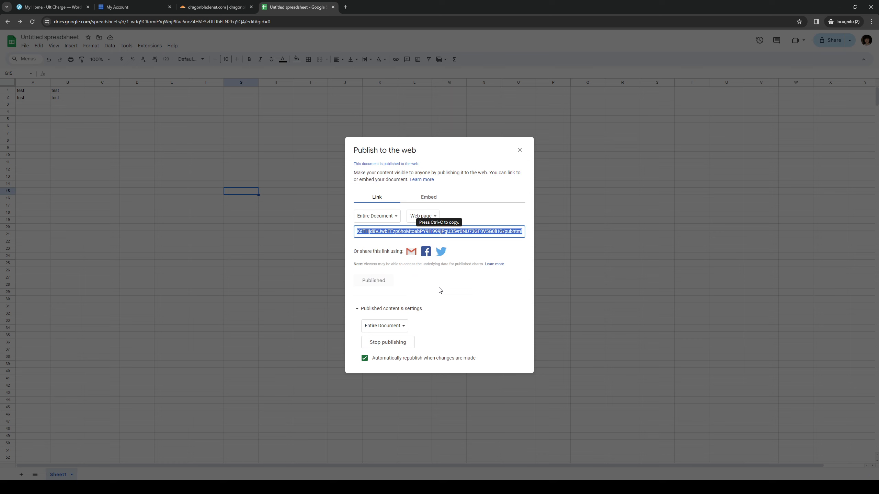
Display the embed version of the published spreadsheet and select its iframe code for the entire document.
click(456, 288)
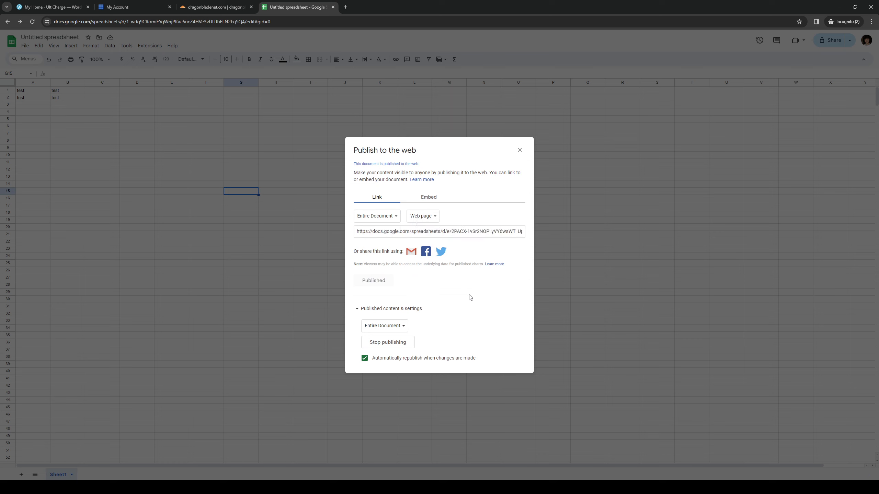
click(422, 200)
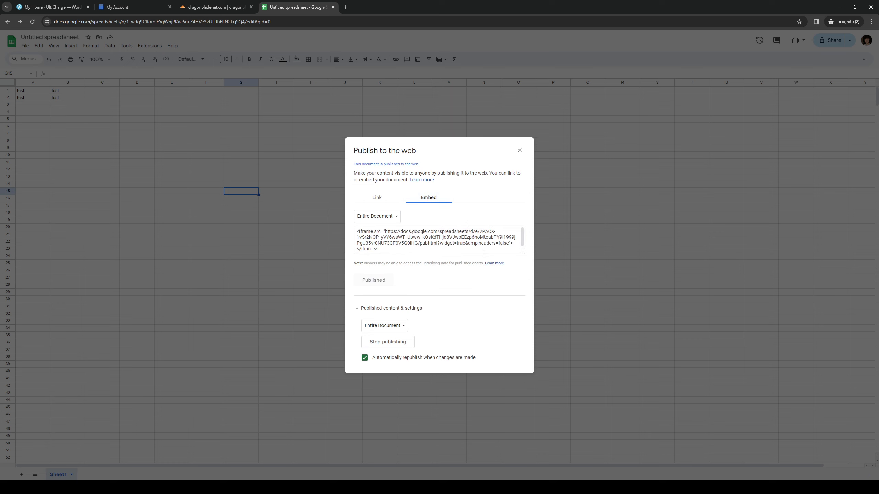
click(401, 249)
key(ctrl+c)
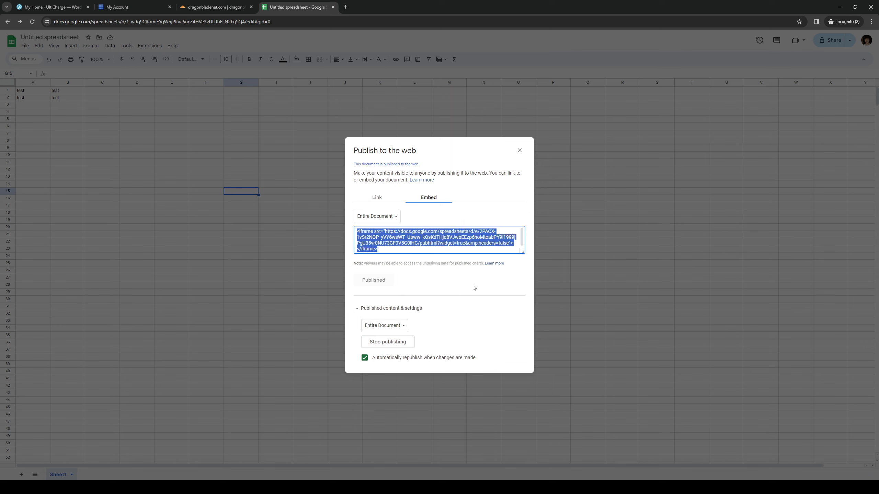
click(481, 278)
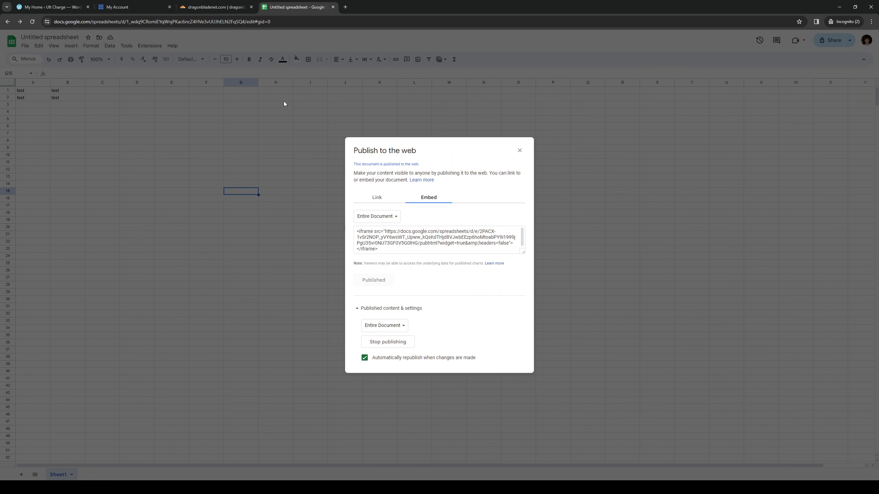
Switch to the WordPress site, list all its pages and open the Homepage for editing.
click(63, 10)
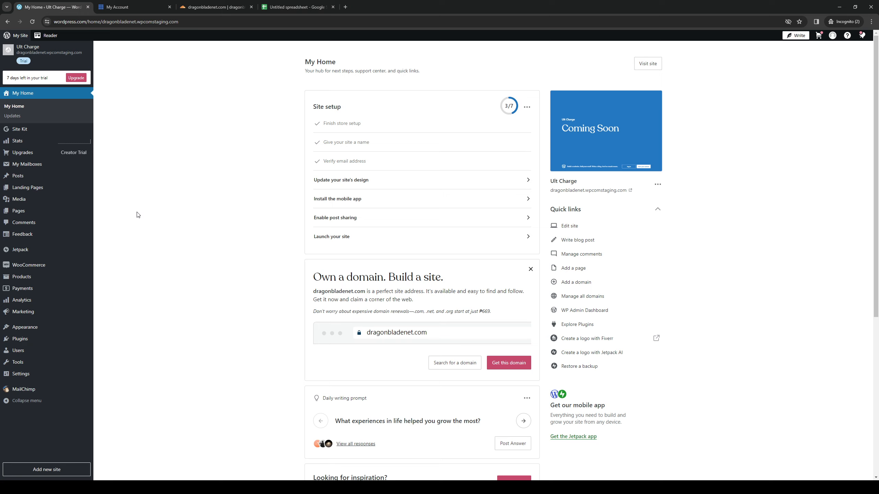
mouse_move(71, 216)
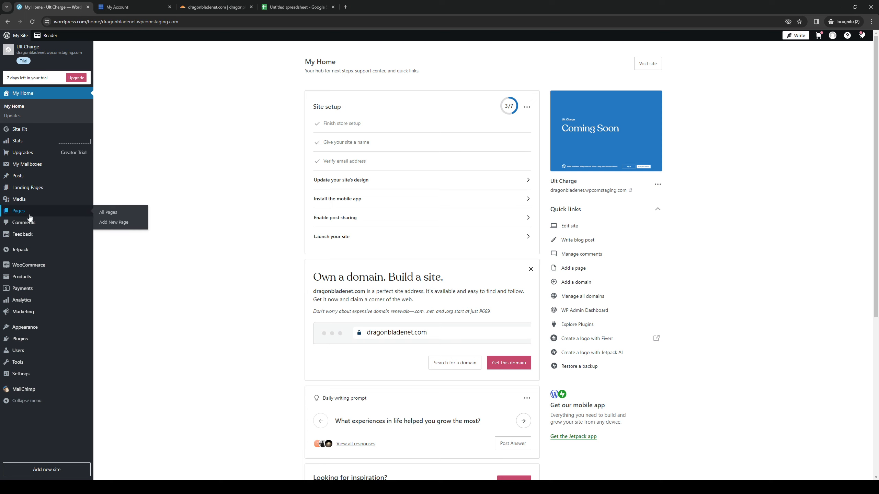
click(109, 217)
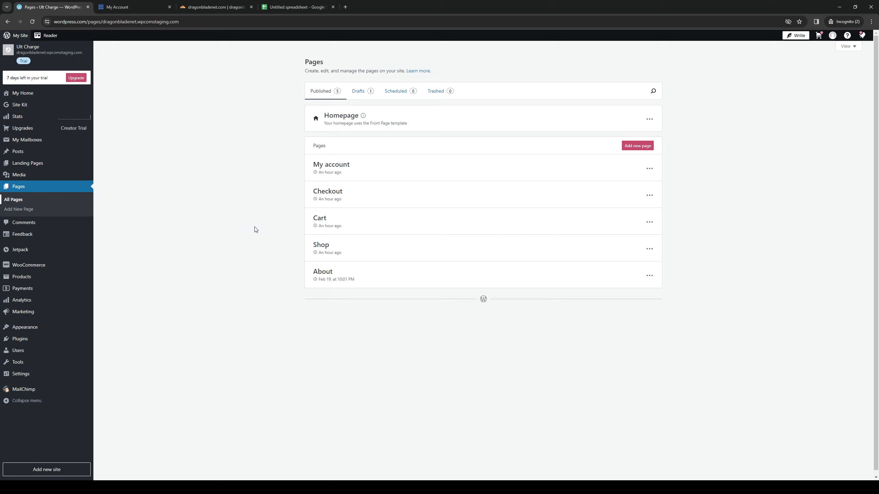
click(649, 121)
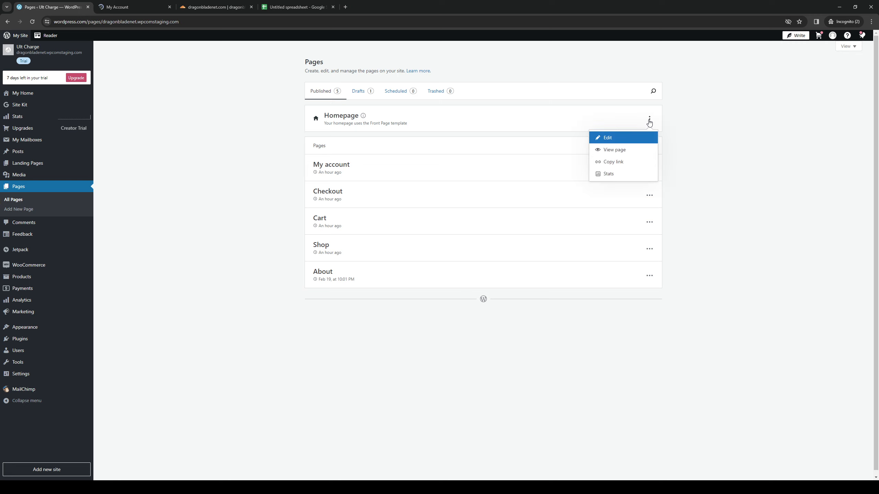
click(620, 140)
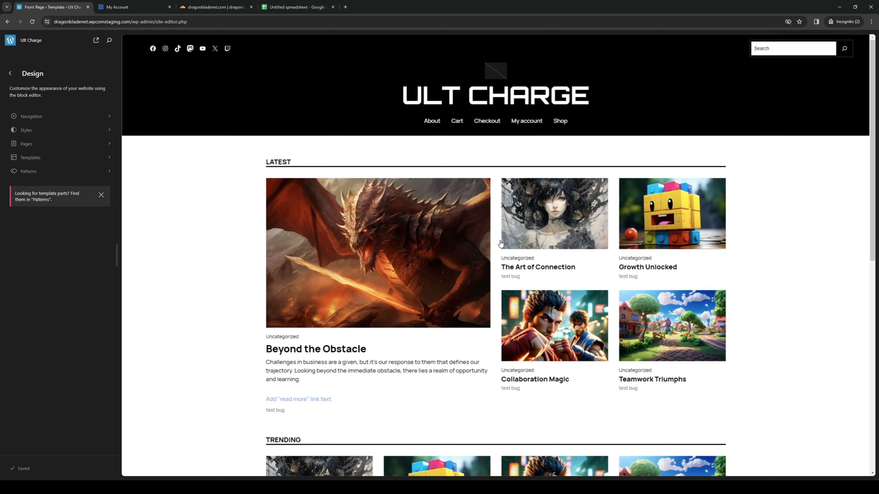
From the site editor's pages, go to the Front Page's Header template part and open it for editing.
scroll(285, 256, down, 4)
scroll(227, 248, up, 4)
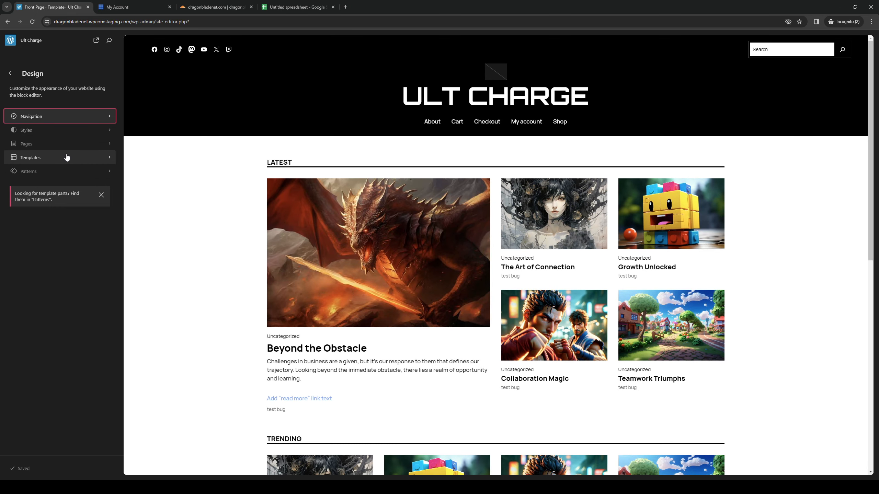
click(101, 146)
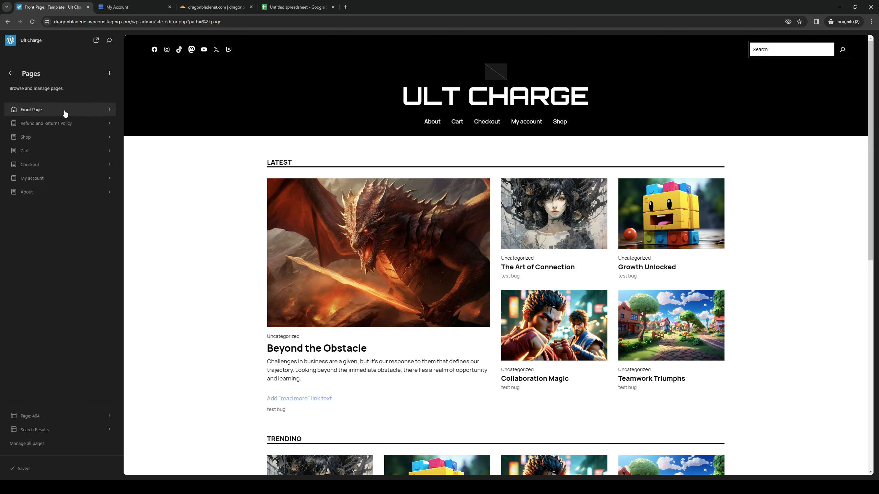
click(104, 112)
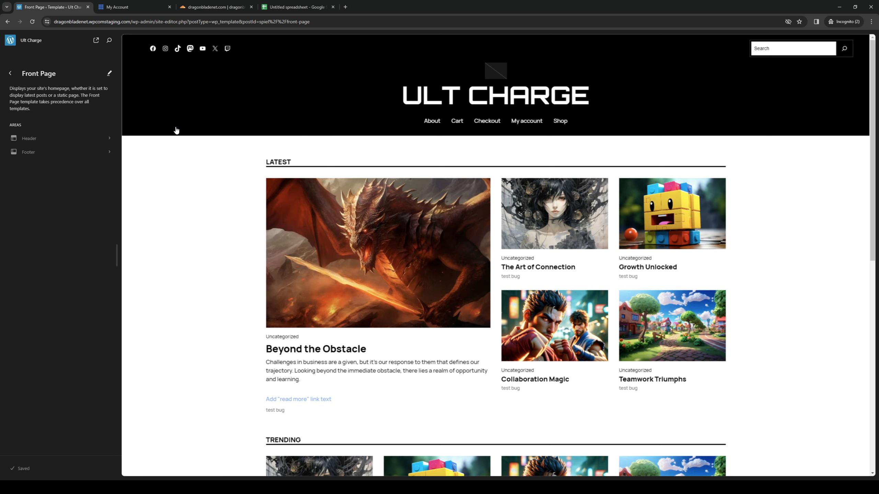
click(109, 139)
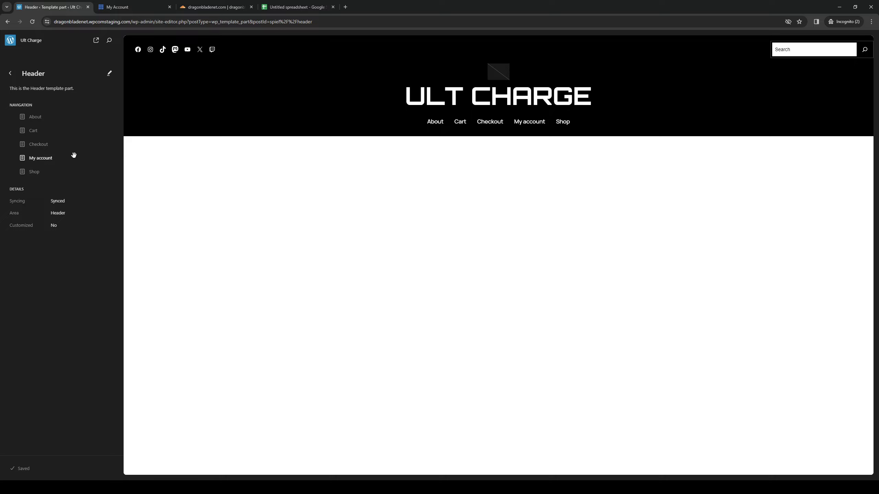
click(110, 75)
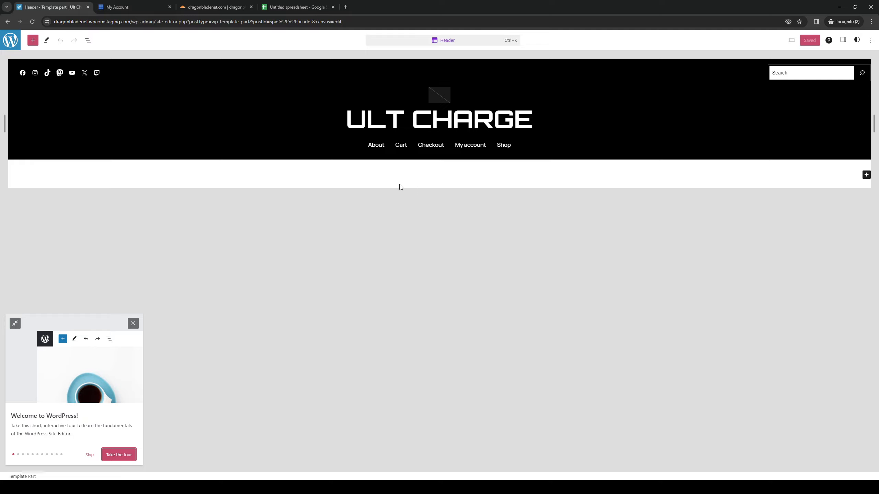
Search the block library for "html" and add a Custom HTML block below the header content.
click(33, 41)
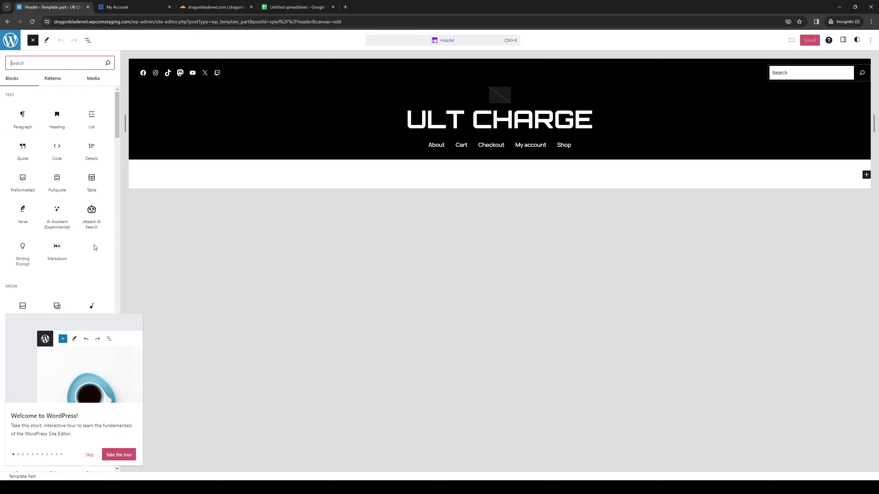
mouse_move(52, 132)
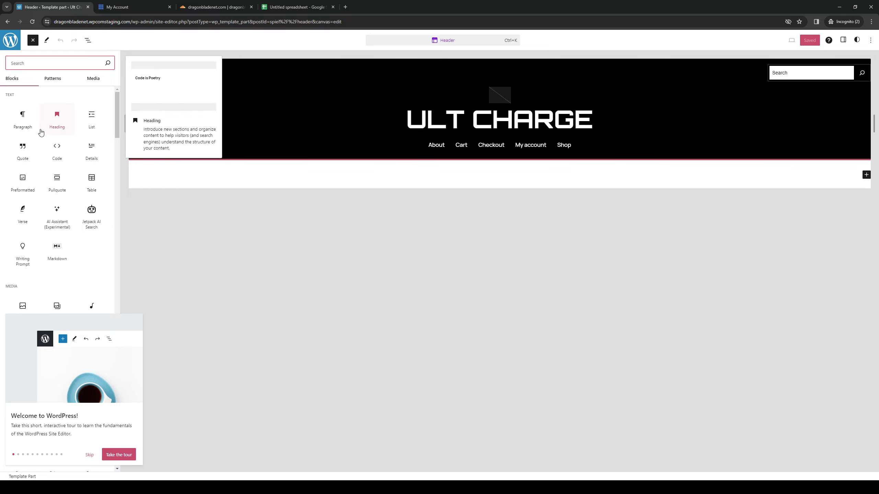
mouse_move(55, 152)
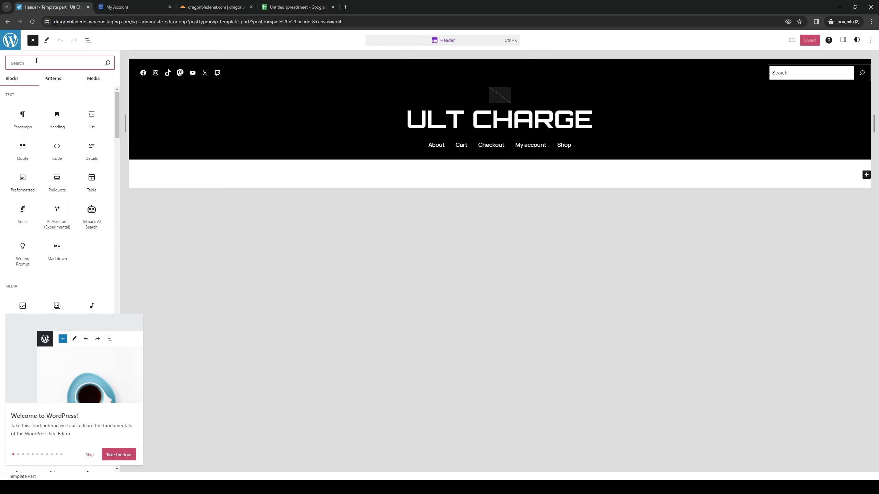
text(html)
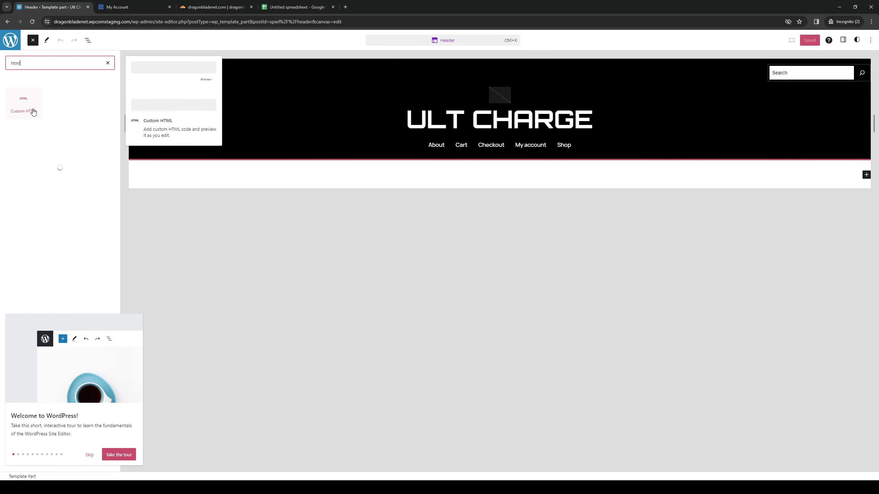
click(34, 112)
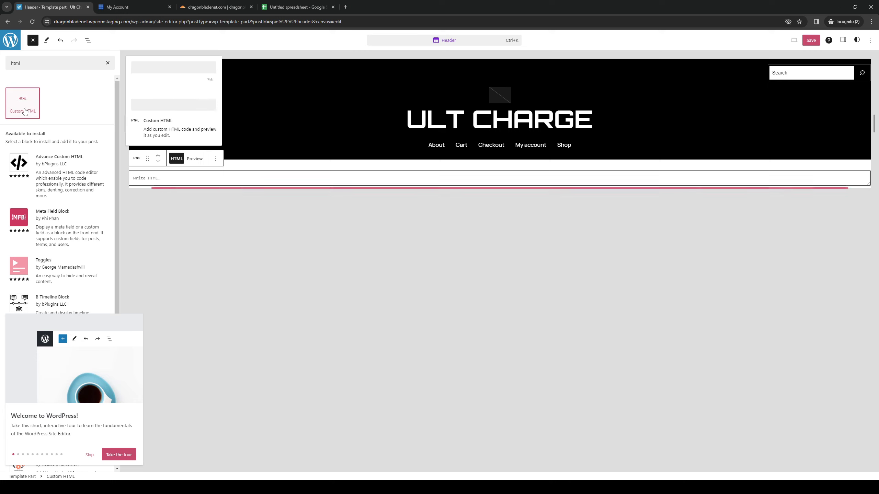
click(24, 111)
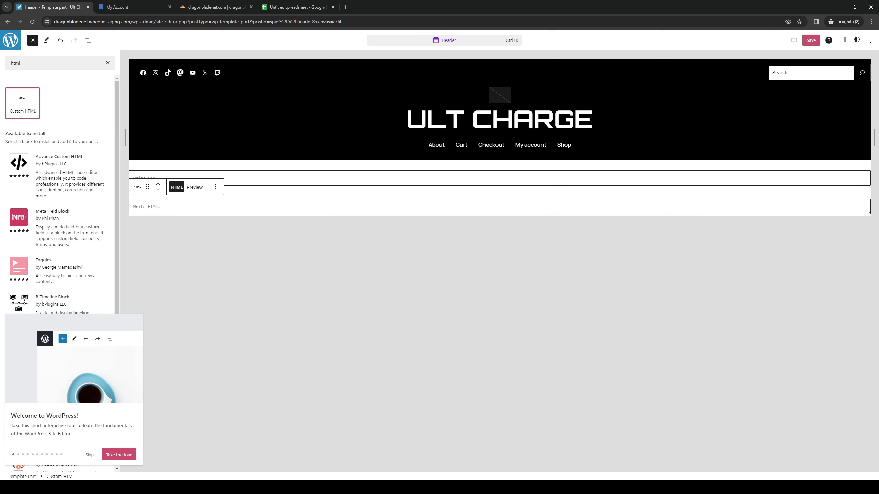
click(218, 189)
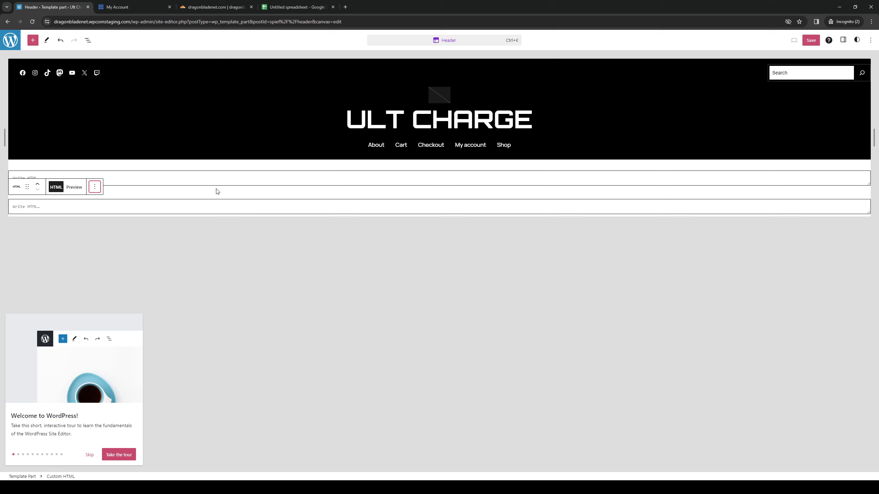
click(95, 187)
click(118, 359)
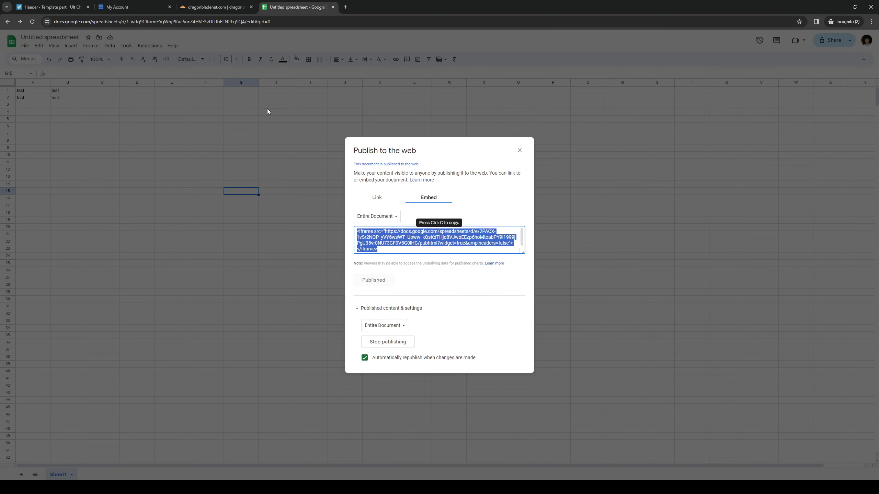
Return to the WordPress header editor, paste the spreadsheet's iframe code into the Custom HTML block and preview the embed.
click(49, 5)
key(ctrl+v)
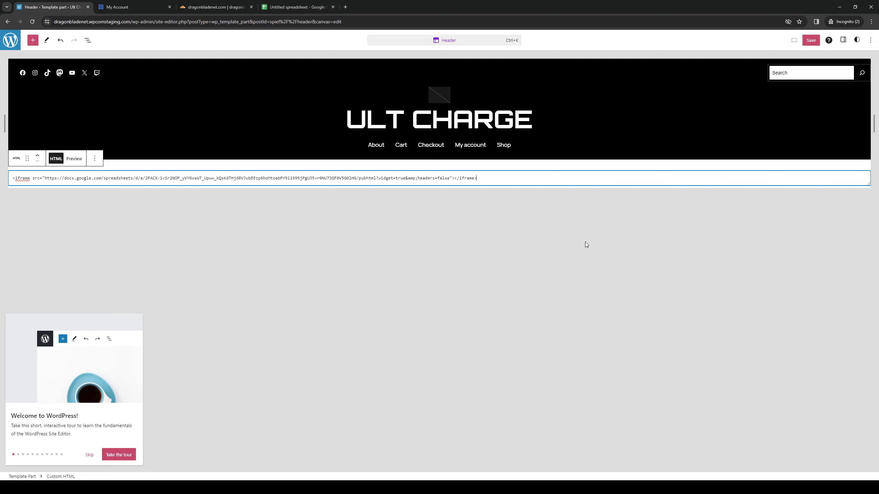
click(74, 159)
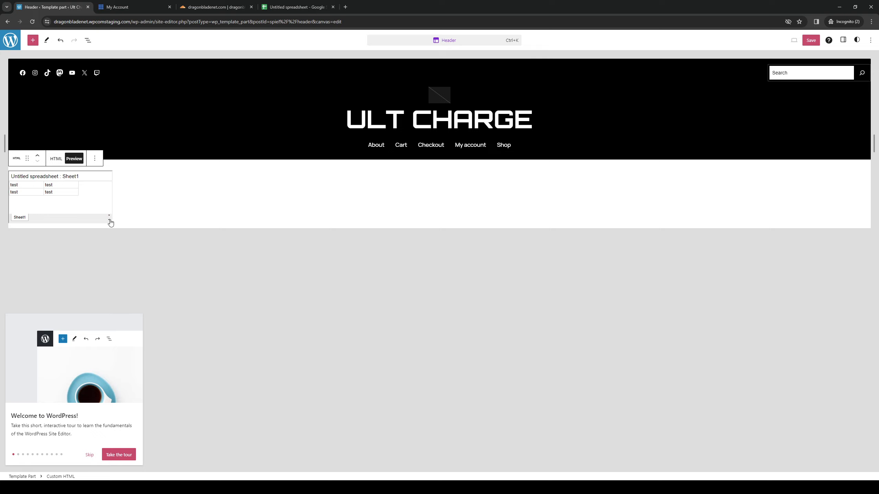
click(94, 158)
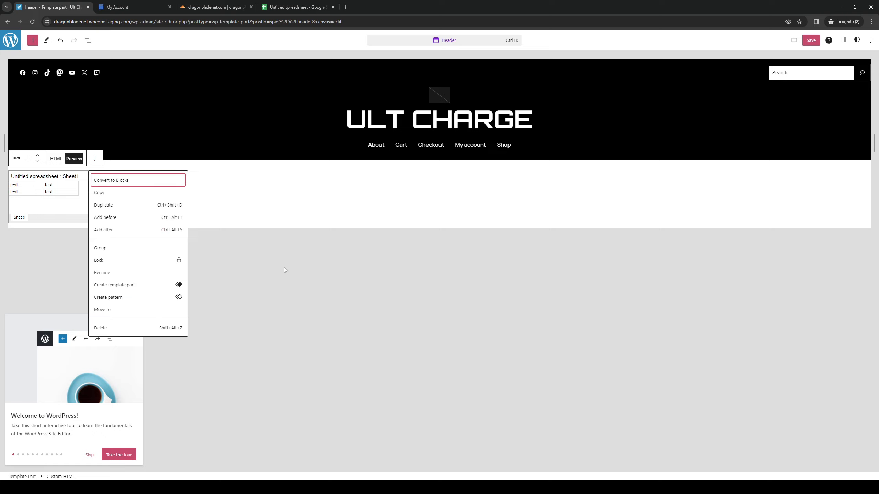
key(Escape)
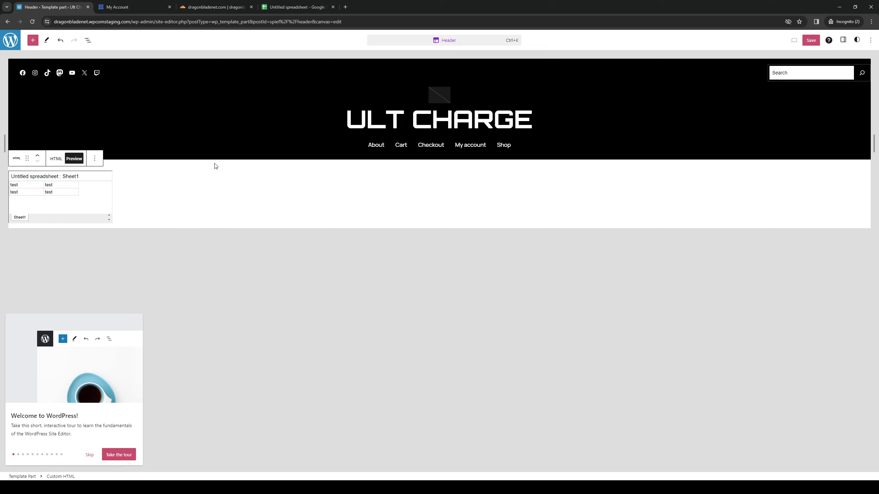
click(294, 7)
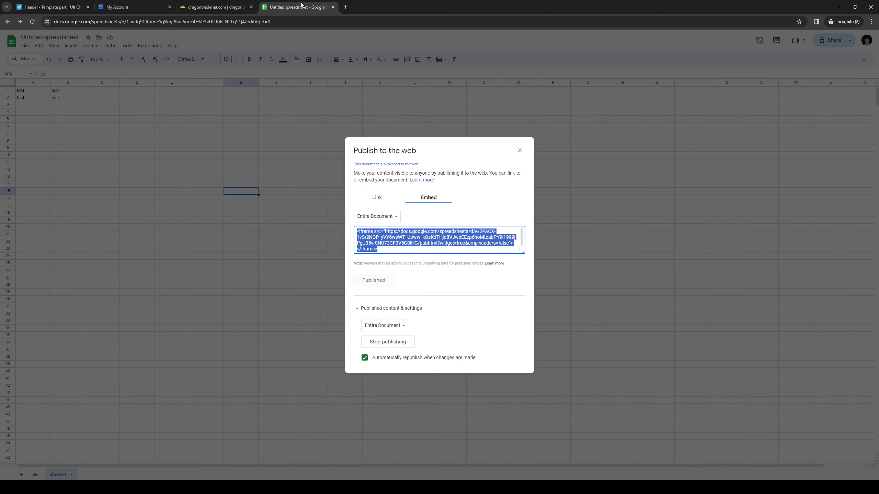
click(52, 7)
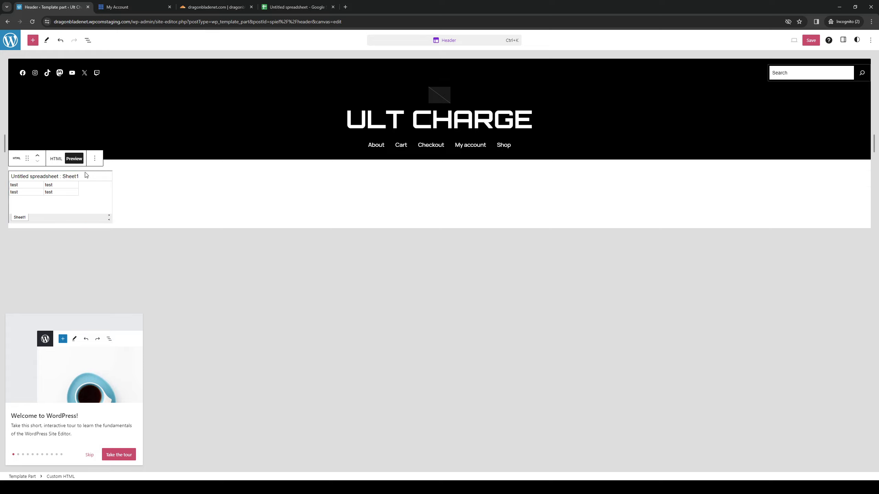
Delete the Custom HTML block holding the spreadsheet embed and go back from the Header template part to the site editor's Design overview.
click(95, 158)
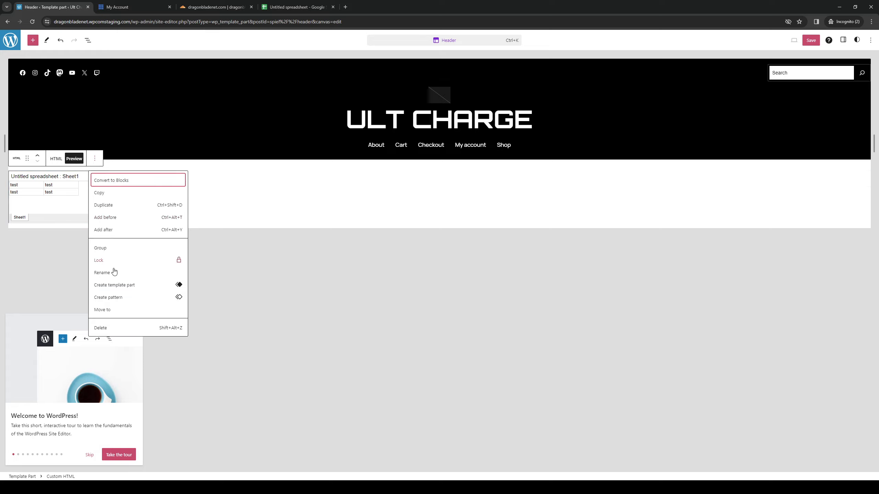
click(119, 328)
click(10, 40)
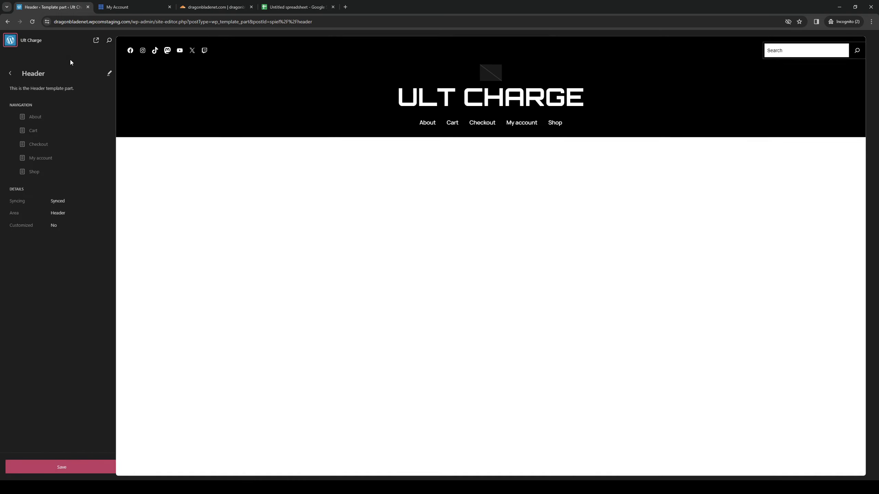
click(10, 73)
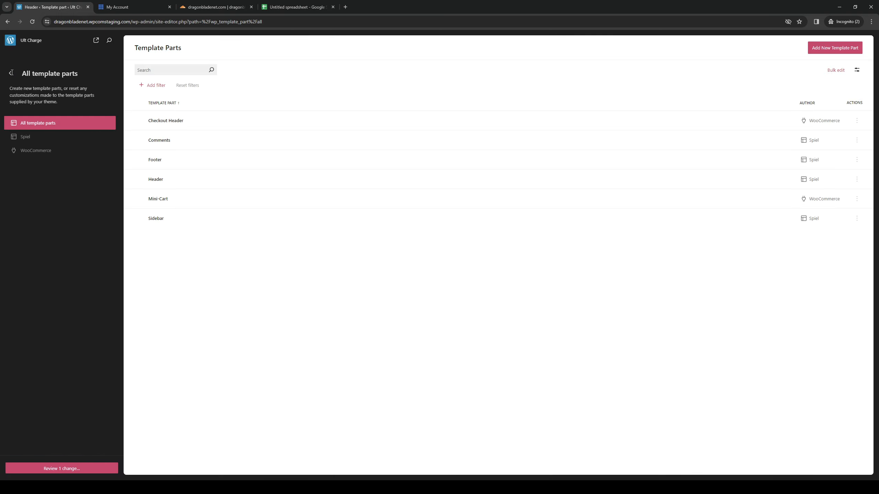
click(9, 72)
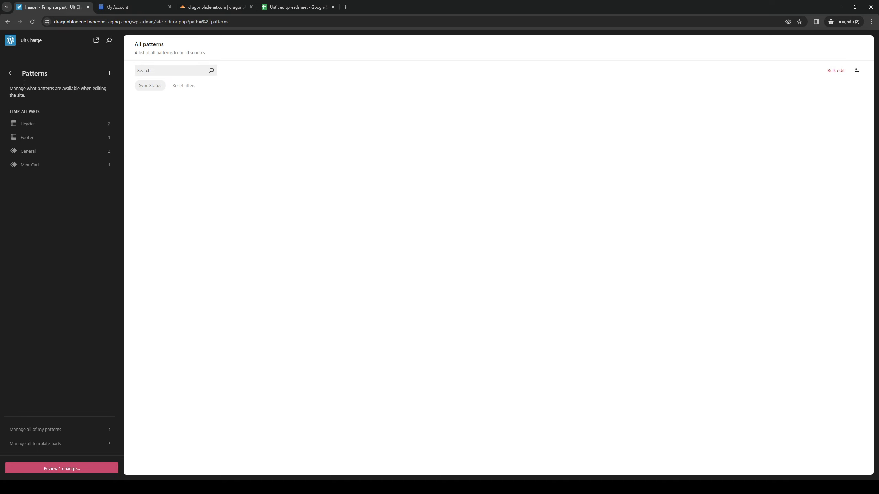
click(10, 77)
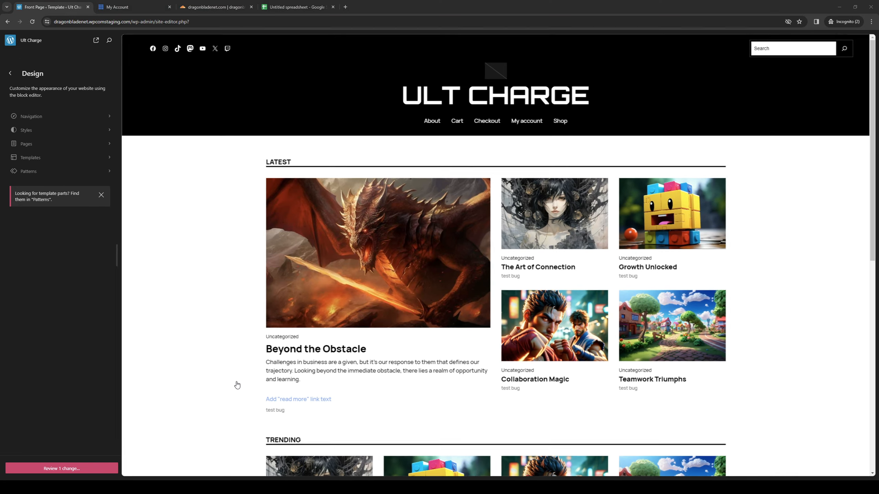